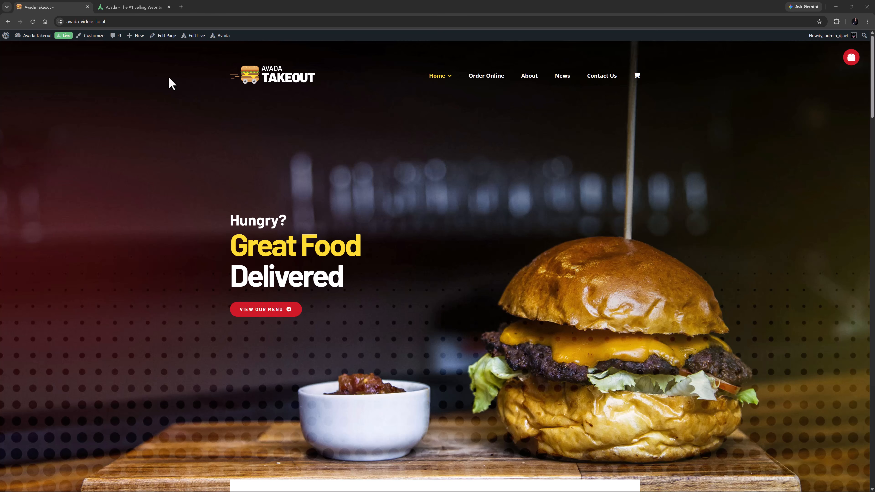
{"action": "left_click", "coordinate": [143, 6]}
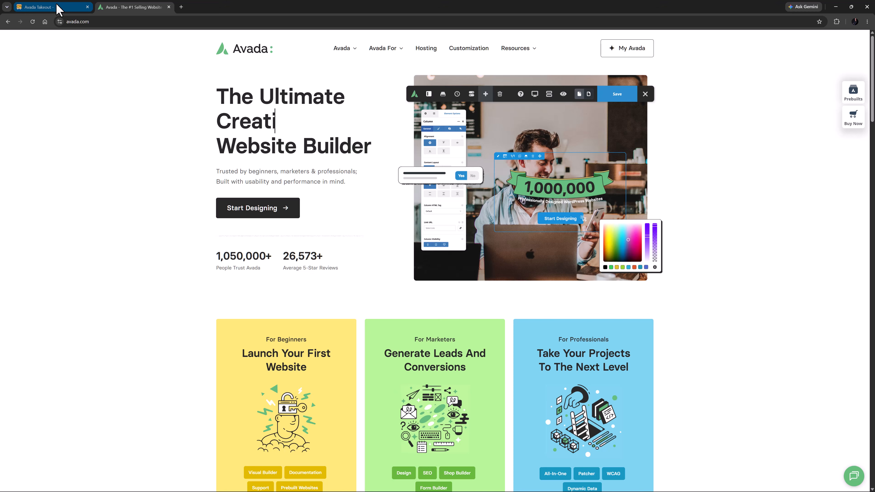
{"action": "left_click", "coordinate": [57, 7]}
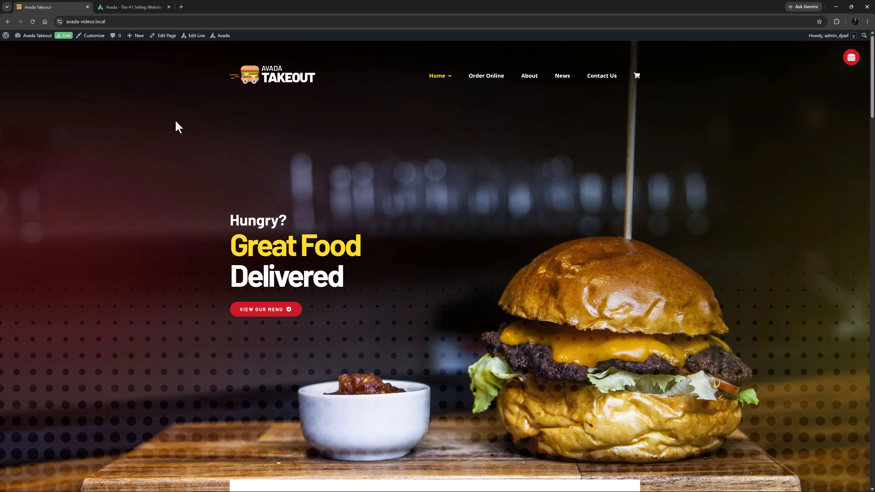
- Create a new Avada off canvas named "Floating Button"
{"action": "mouse_move", "coordinate": [222, 37]}
{"action": "middle_click", "coordinate": [227, 98]}
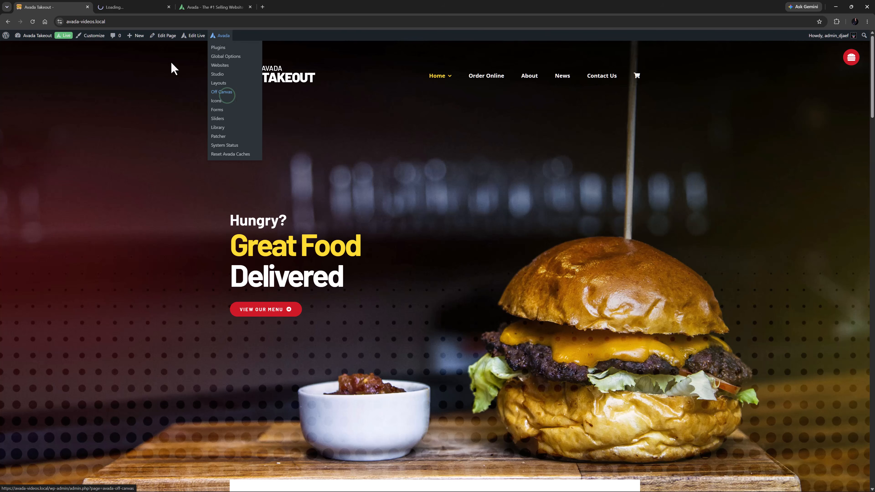
{"action": "left_click", "coordinate": [138, 7]}
{"action": "left_click", "coordinate": [293, 160]}
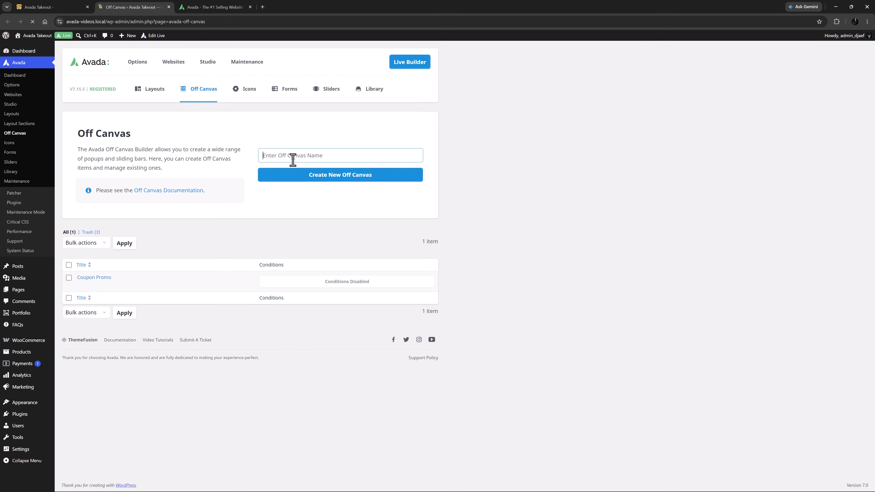
{"action": "type", "text": "Floating Button"}
{"action": "left_click", "coordinate": [294, 177]}
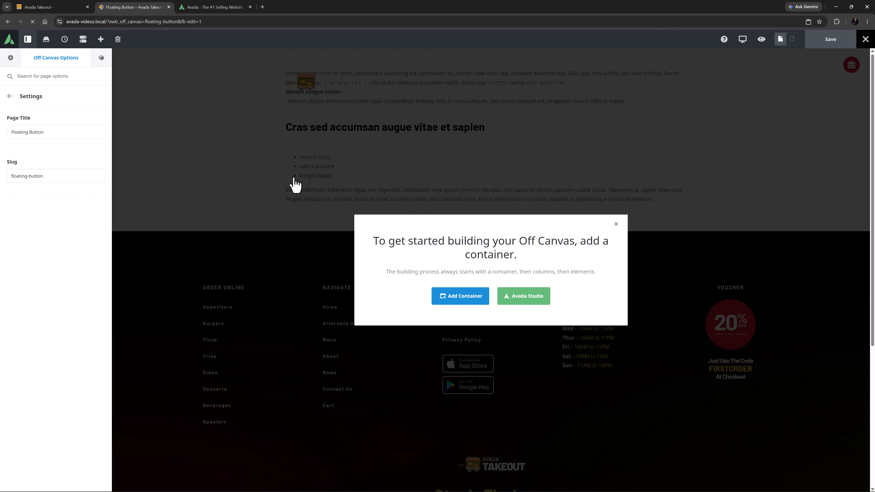
- Look through the prebuilt off canvas designs in the Floating category of Avada Studio, then close the library
{"action": "left_click", "coordinate": [524, 297]}
{"action": "left_click", "coordinate": [101, 353]}
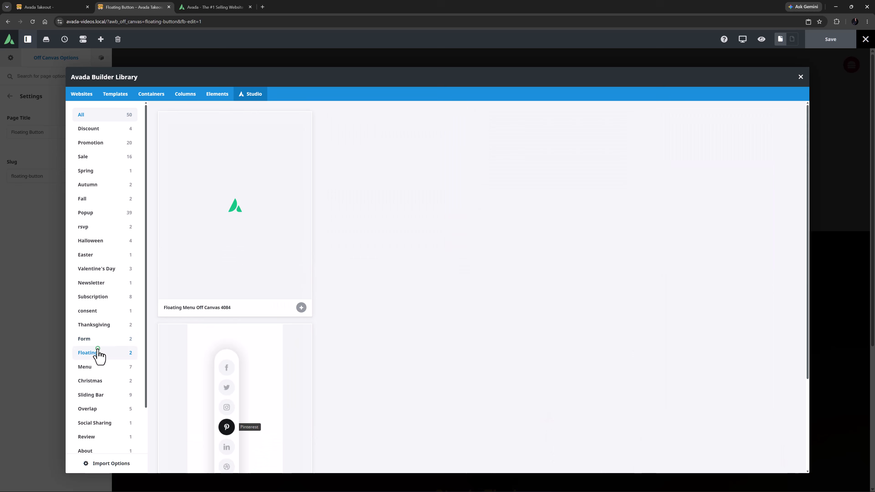
{"action": "scroll", "coordinate": [363, 263], "scroll_direction": "down", "scroll_amount": 3}
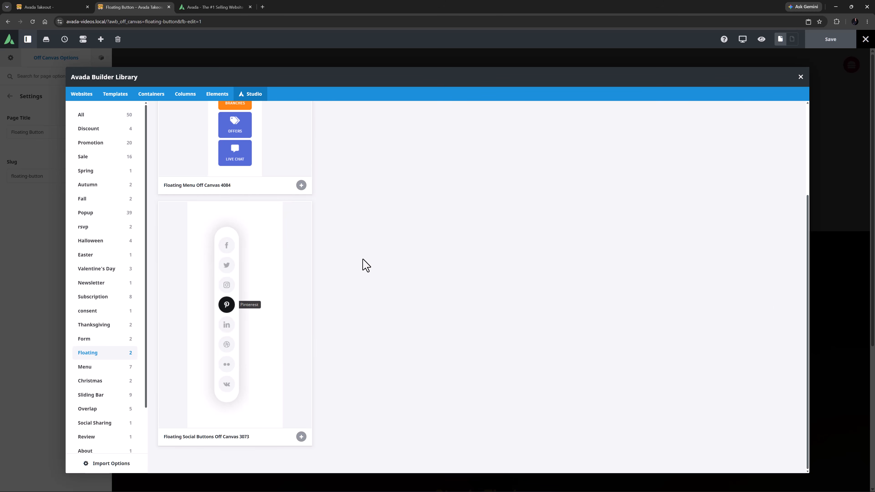
{"action": "scroll", "coordinate": [362, 264], "scroll_direction": "up", "scroll_amount": 3}
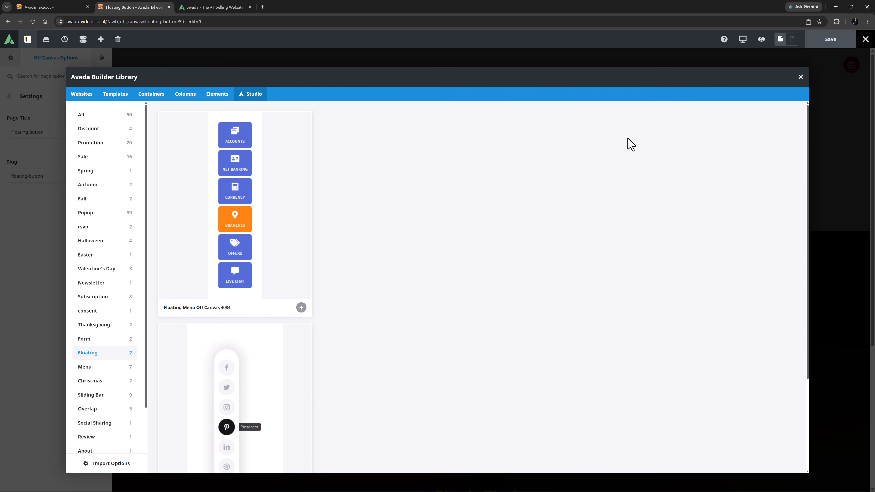
{"action": "left_click", "coordinate": [801, 77]}
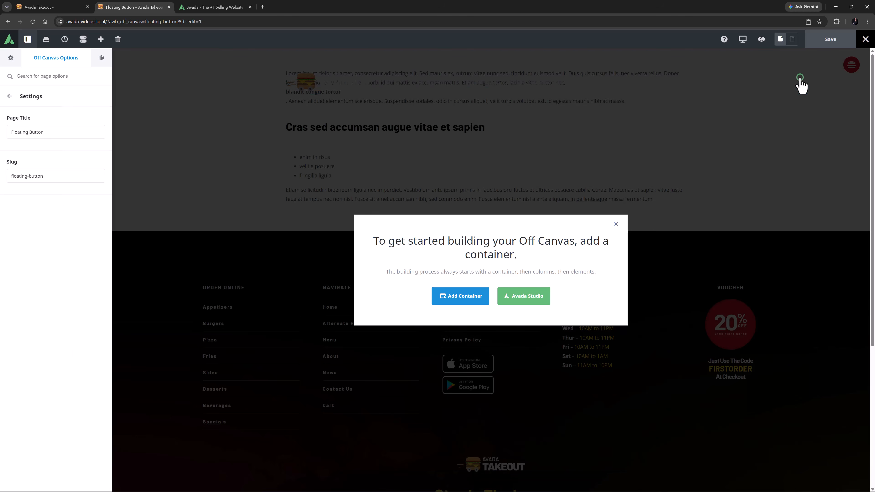
- Add a container with a single full-width column to the off canvas
{"action": "left_click", "coordinate": [445, 299]}
{"action": "left_click", "coordinate": [242, 176]}
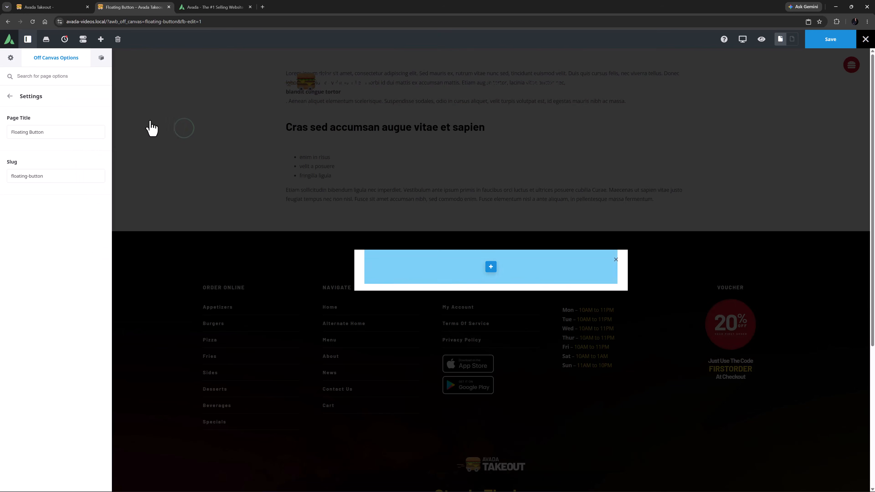
- Set the popup's width to 150px, its horizontal position to End and its vertical position to Bottom
{"action": "left_click", "coordinate": [10, 98]}
{"action": "left_click", "coordinate": [25, 128]}
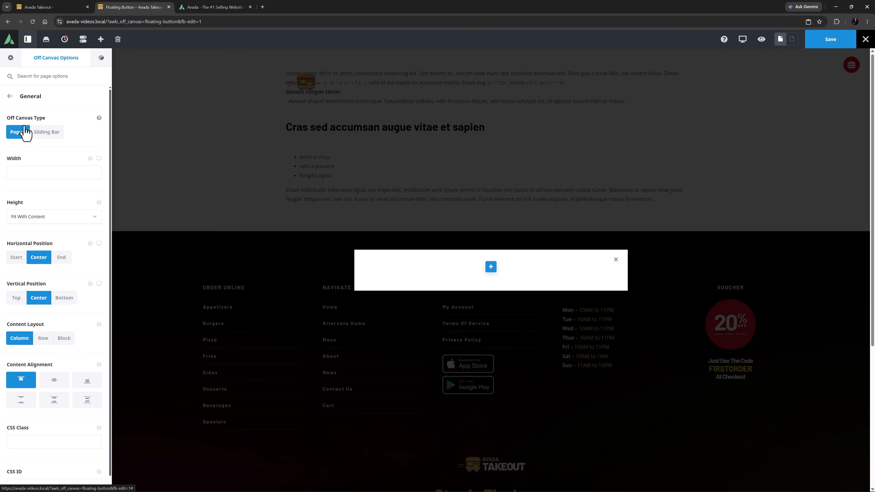
{"action": "left_click", "coordinate": [23, 171]}
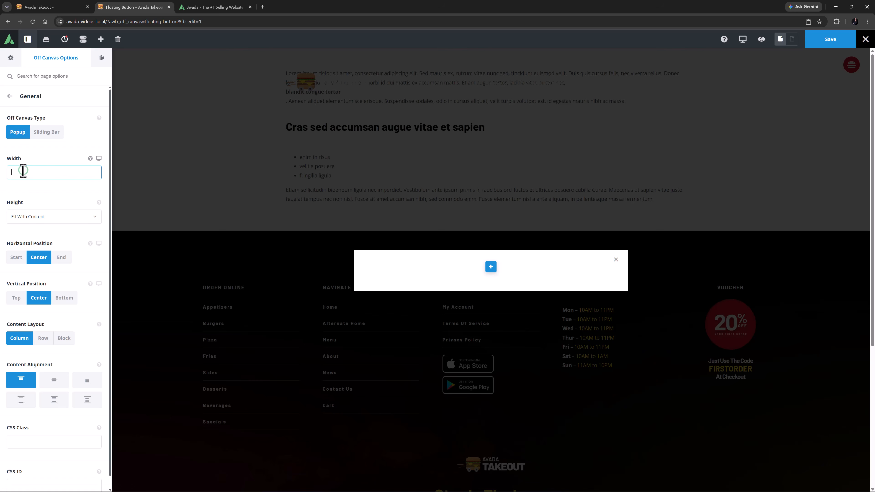
{"action": "type", "text": "150px"}
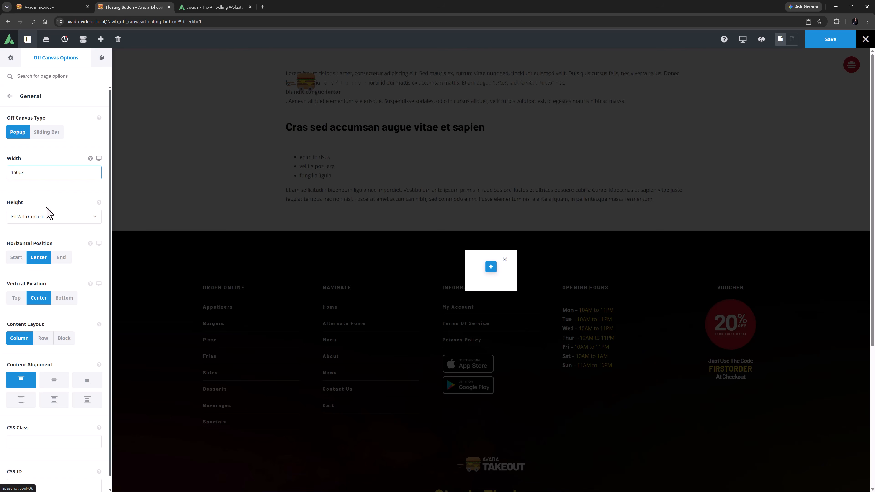
{"action": "left_click", "coordinate": [61, 260]}
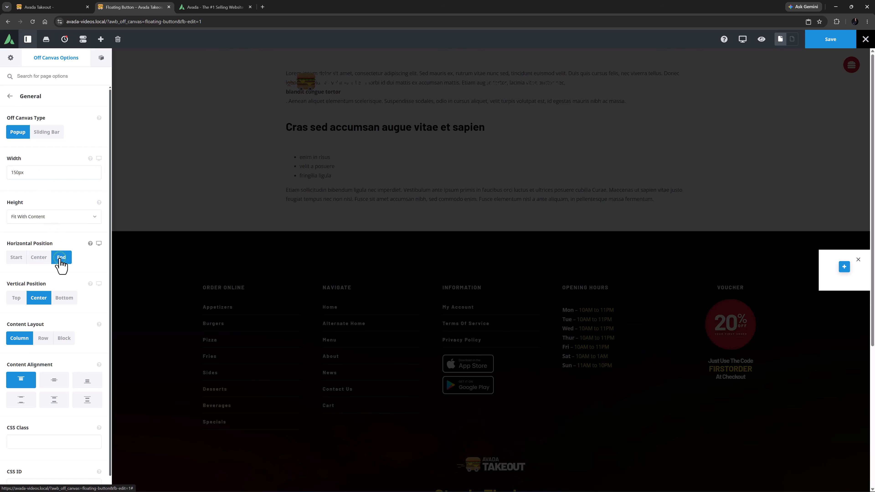
{"action": "left_click", "coordinate": [64, 299]}
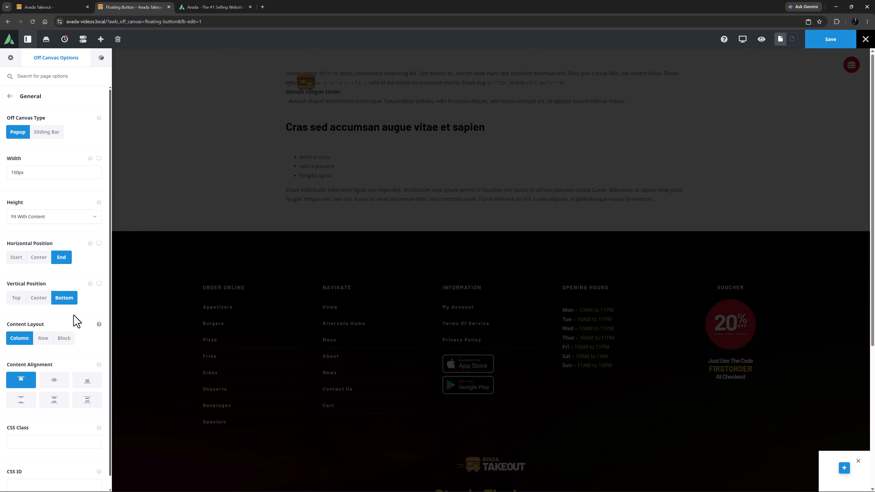
- Set the off canvas border radius to 6px on all four corners in the design options
{"action": "left_click", "coordinate": [10, 96]}
{"action": "left_click", "coordinate": [20, 152]}
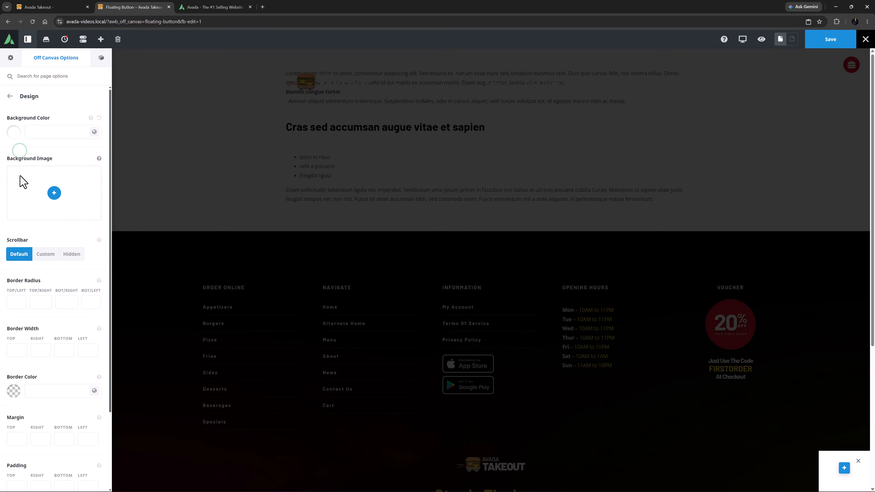
{"action": "left_click", "coordinate": [15, 302]}
{"action": "type", "text": "6px"}
{"action": "key", "text": "Tab"}
{"action": "type", "text": "6px"}
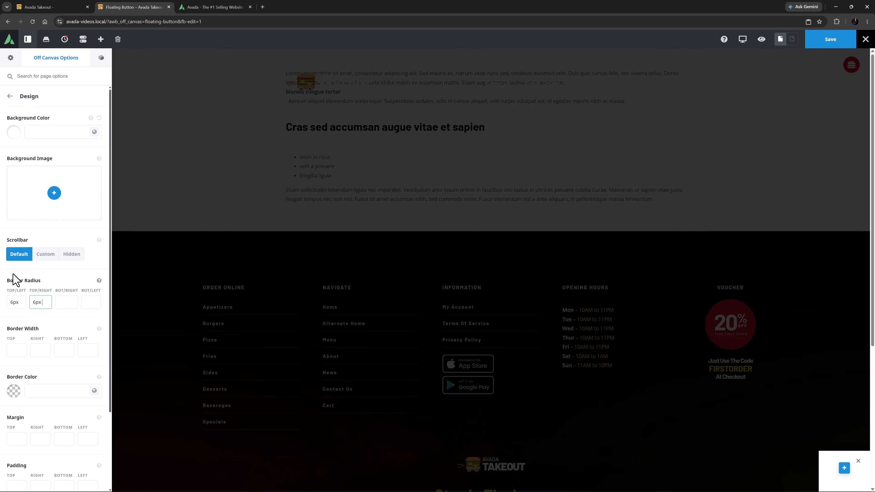
{"action": "key", "text": "Tab"}
{"action": "type", "text": "6px"}
{"action": "key", "text": "Tab"}
{"action": "type", "text": "6px"}
{"action": "key", "text": "Tab"}
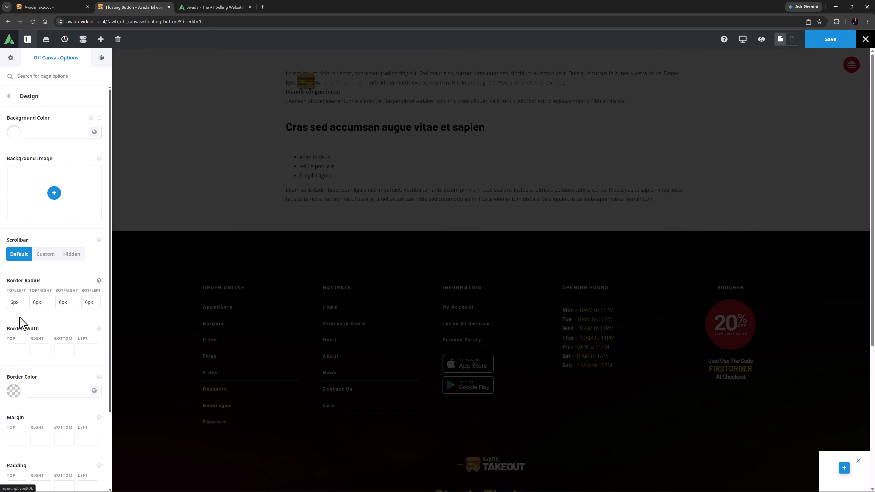
- Set the off canvas right and bottom margins to 40px
{"action": "left_click", "coordinate": [40, 441]}
{"action": "type", "text": "40px"}
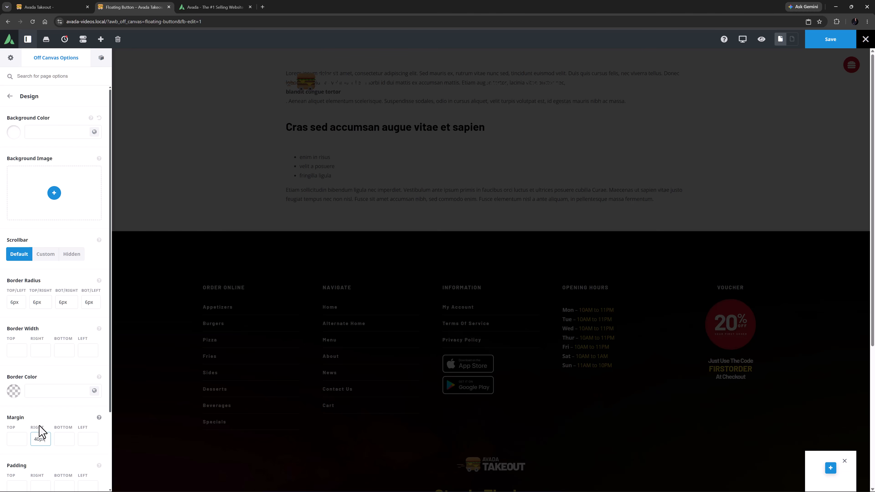
{"action": "key", "text": "Tab"}
{"action": "type", "text": "40px"}
{"action": "key", "text": "Tab"}
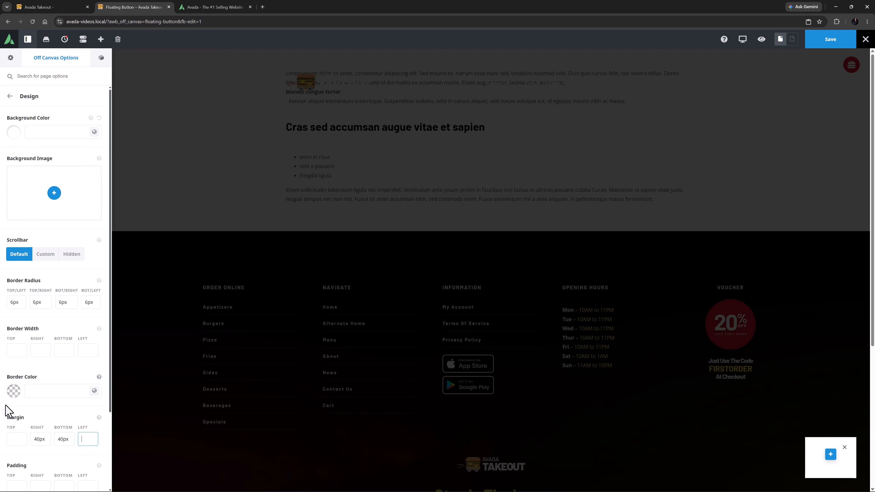
- Disable the overlay behind the off canvas
{"action": "left_click", "coordinate": [10, 96]}
{"action": "left_click", "coordinate": [18, 168]}
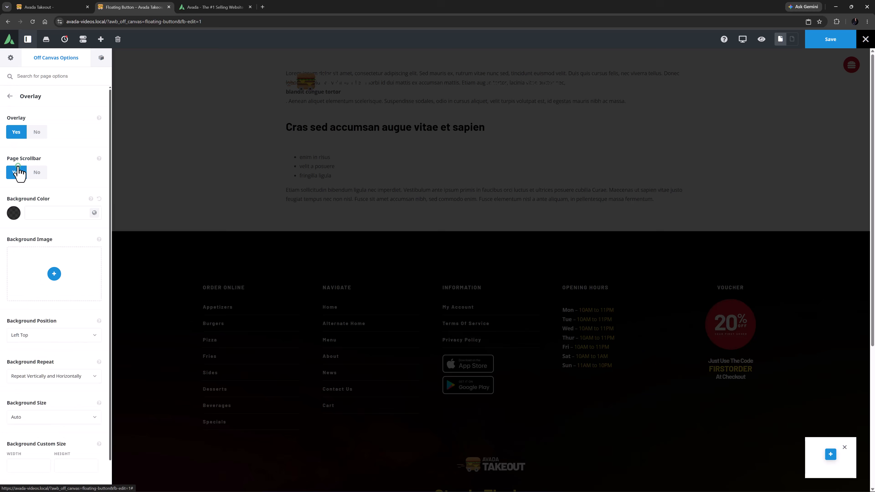
{"action": "left_click", "coordinate": [44, 133]}
- Disable the off canvas options for closing with the ESC key and showing a close button
{"action": "left_click", "coordinate": [10, 96]}
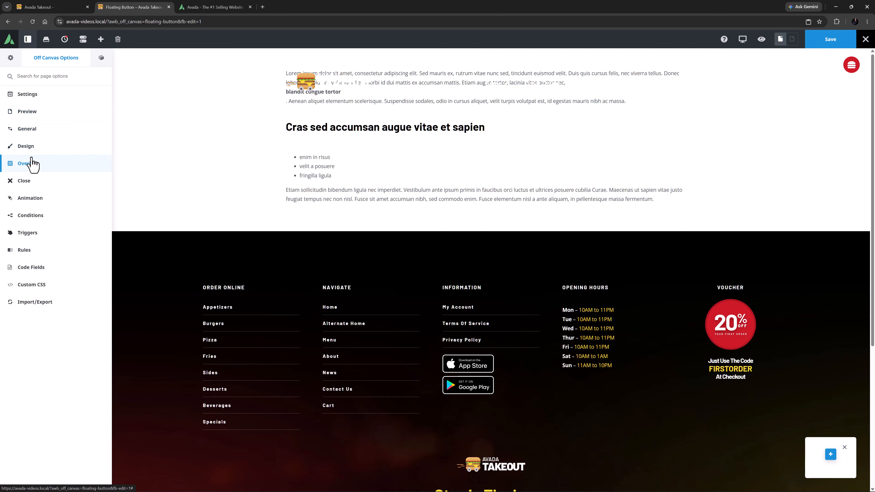
{"action": "left_click", "coordinate": [25, 186]}
{"action": "left_click", "coordinate": [36, 173]}
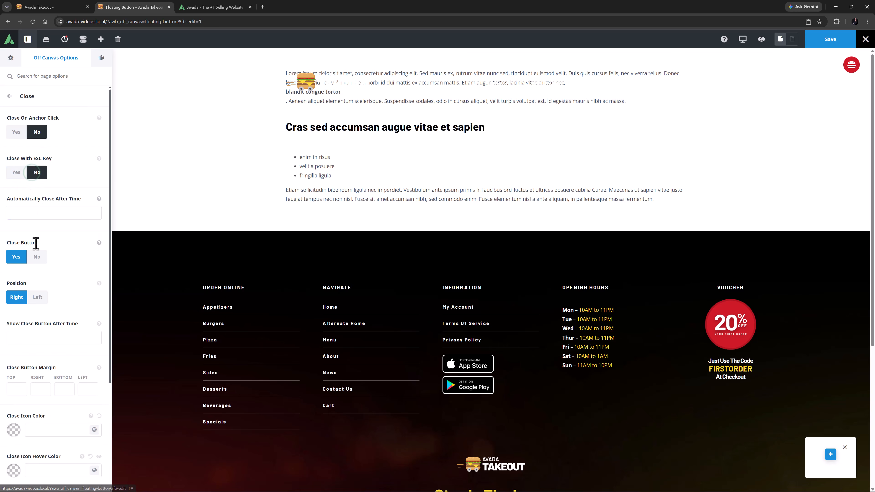
{"action": "left_click", "coordinate": [36, 256]}
- Give the off canvas a Slide entrance animation with direction Left and an animation speed of 1.0
{"action": "left_click", "coordinate": [10, 96]}
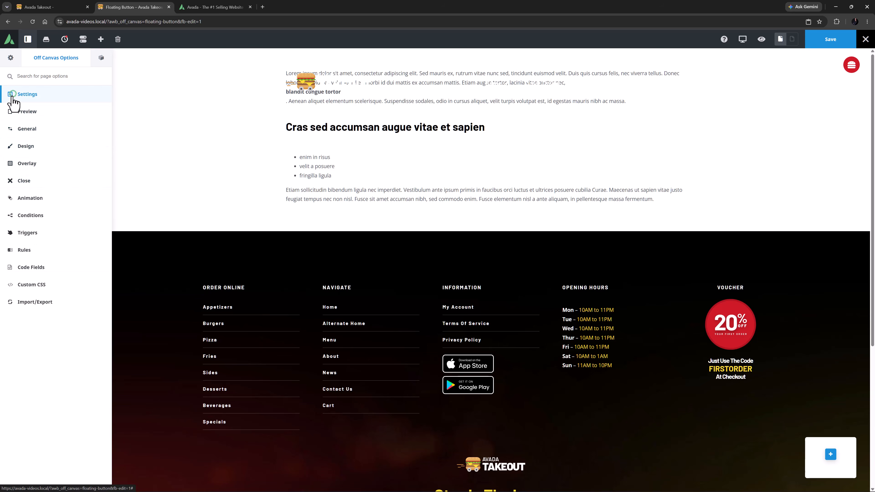
{"action": "left_click", "coordinate": [25, 198]}
{"action": "left_click", "coordinate": [41, 133]}
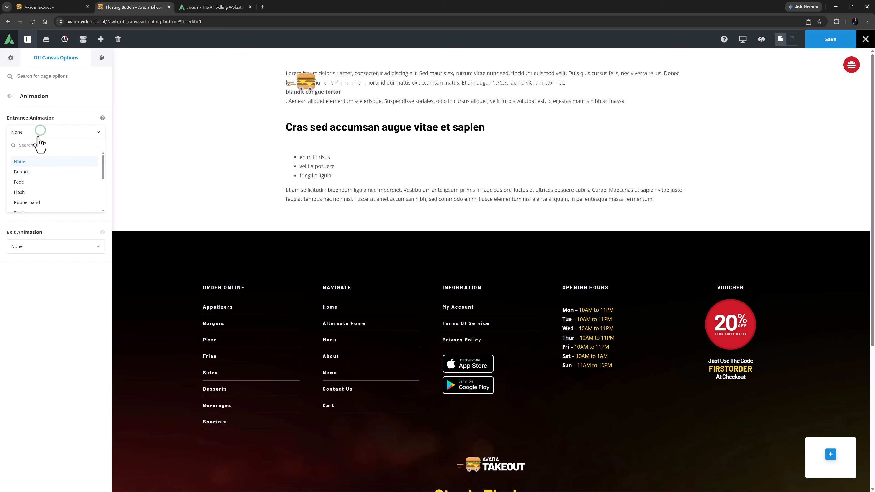
{"action": "scroll", "coordinate": [22, 189], "scroll_direction": "down", "scroll_amount": 3}
{"action": "left_click", "coordinate": [23, 162]}
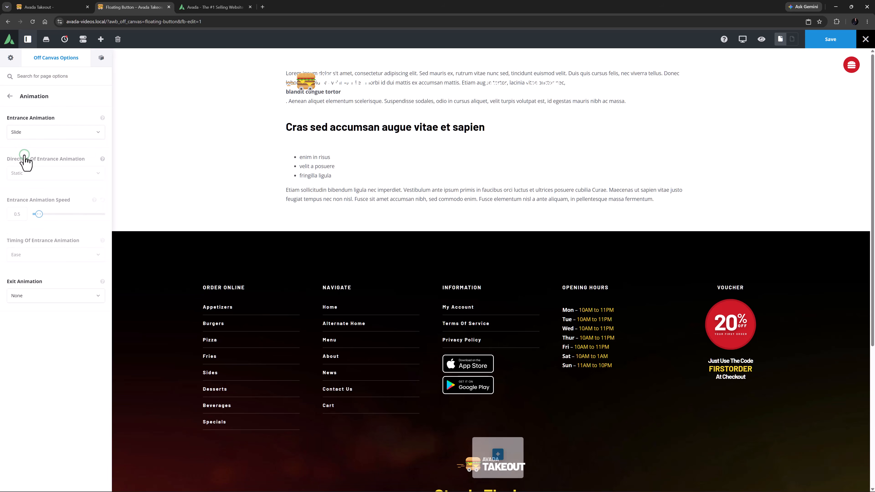
{"action": "left_click", "coordinate": [26, 184]}
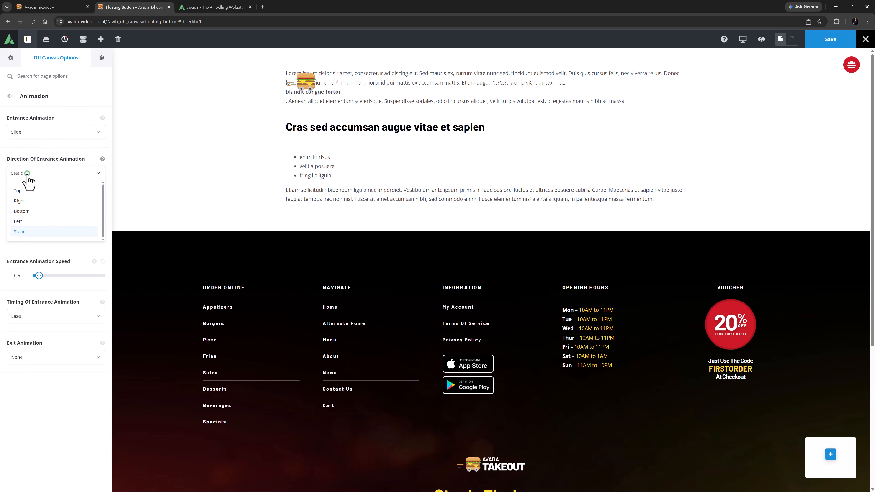
{"action": "left_click", "coordinate": [24, 223]}
{"action": "key", "text": "BackSpace"}
{"action": "key", "text": "BackSpace"}
{"action": "key", "text": "BackSpace"}
{"action": "type", "text": "1.0"}
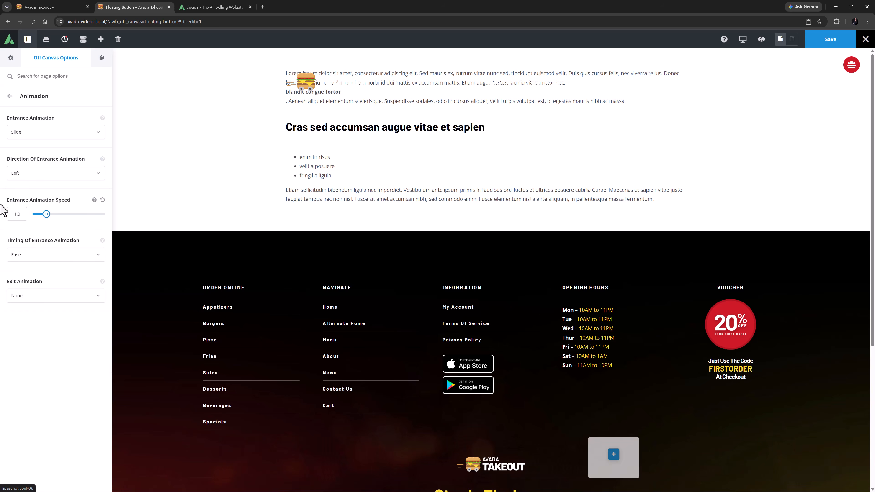
- Enable display conditions for the off canvas
{"action": "left_click", "coordinate": [10, 98]}
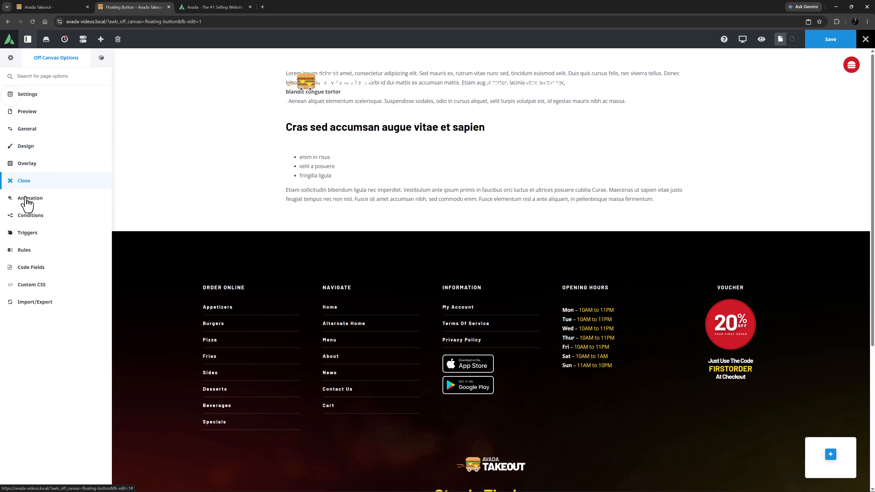
{"action": "left_click", "coordinate": [25, 213]}
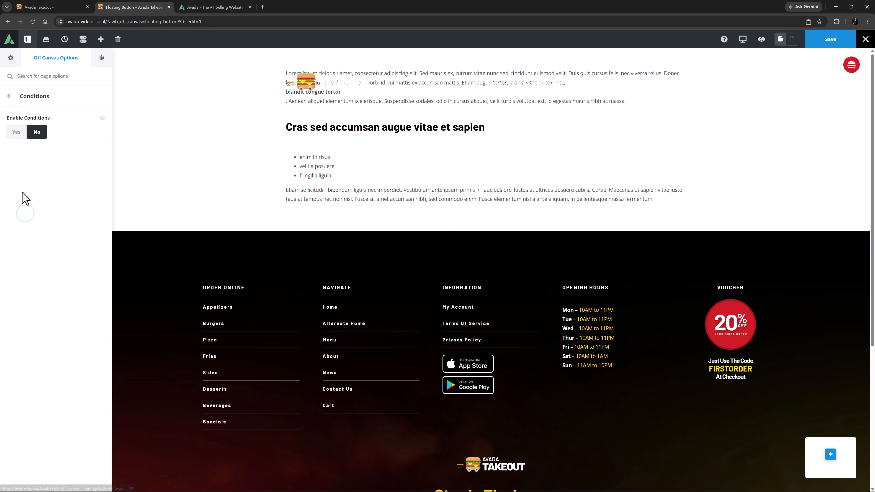
{"action": "left_click", "coordinate": [10, 131]}
- Include the specific page Menu and All Products in the off canvas layout conditions
{"action": "left_click", "coordinate": [35, 189]}
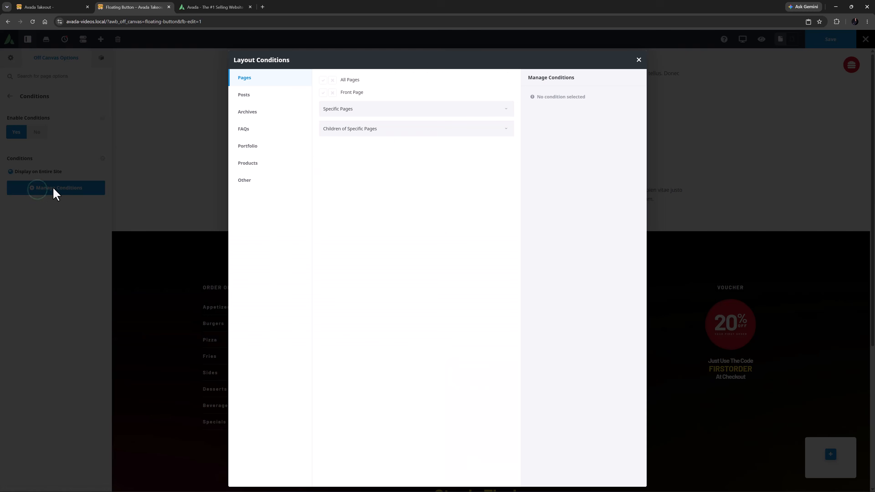
{"action": "left_click", "coordinate": [336, 110]}
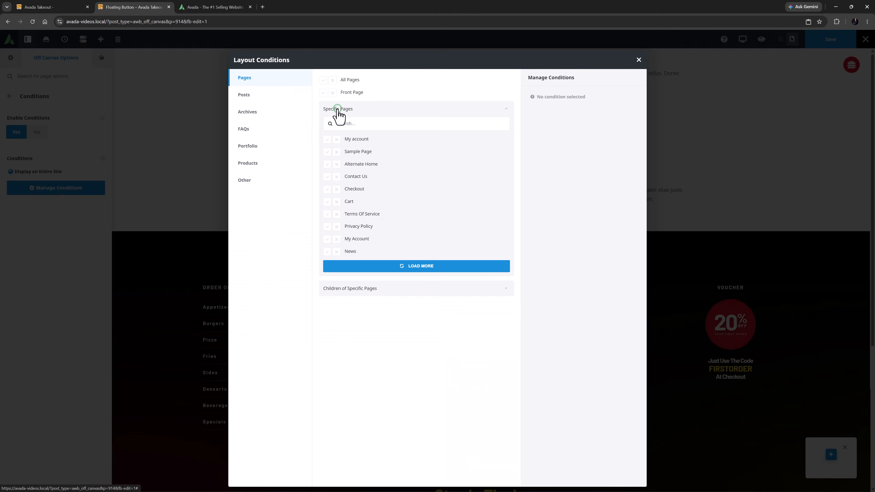
{"action": "left_click", "coordinate": [377, 271]}
{"action": "left_click", "coordinate": [327, 276]}
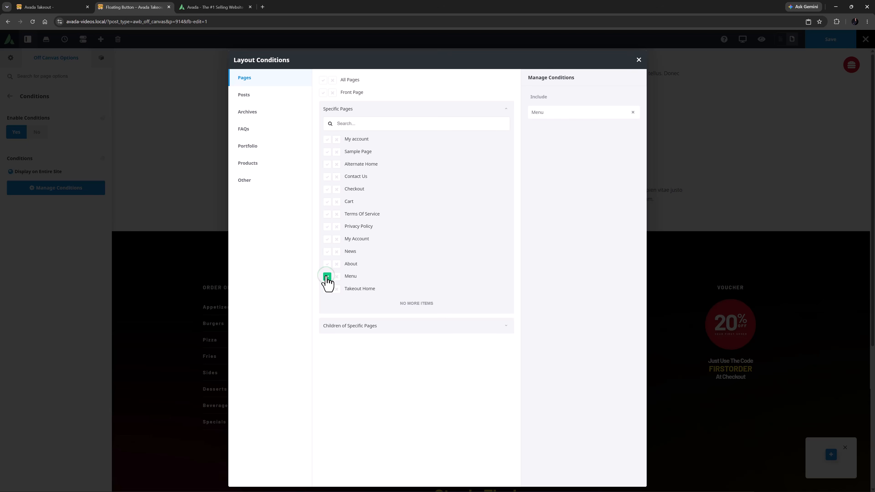
{"action": "left_click", "coordinate": [246, 164]}
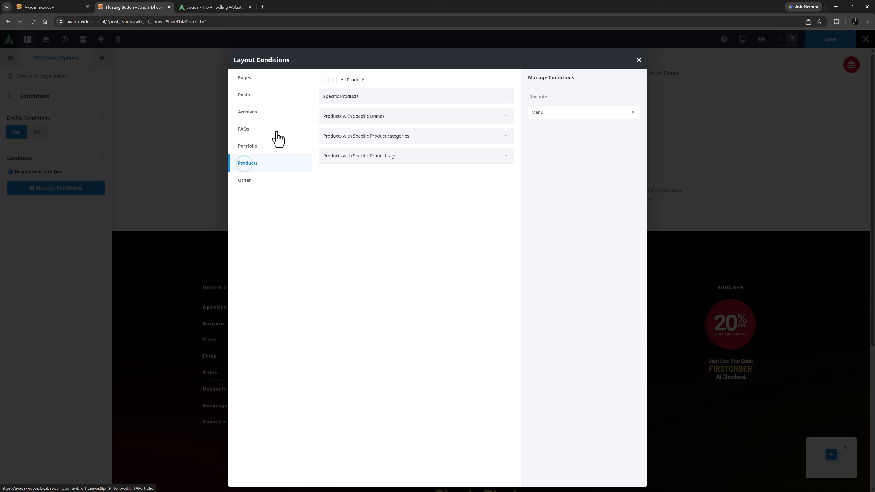
{"action": "left_click", "coordinate": [323, 80]}
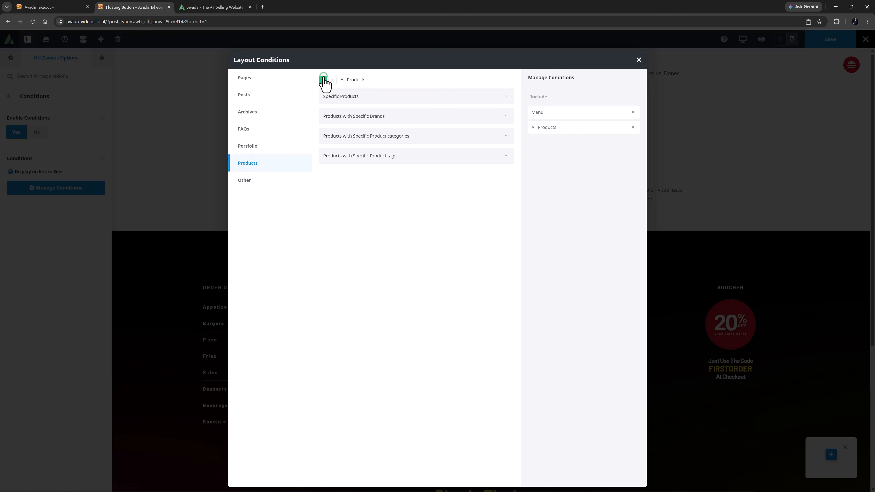
- Close the layout conditions and enable the On Page Load trigger for the off canvas
{"action": "left_click", "coordinate": [638, 59]}
{"action": "left_click", "coordinate": [10, 97]}
{"action": "left_click", "coordinate": [21, 233]}
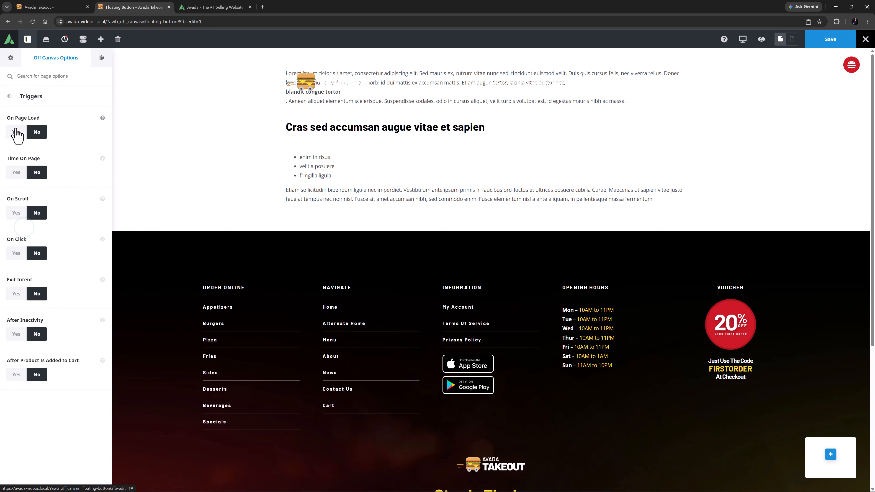
{"action": "left_click", "coordinate": [15, 132]}
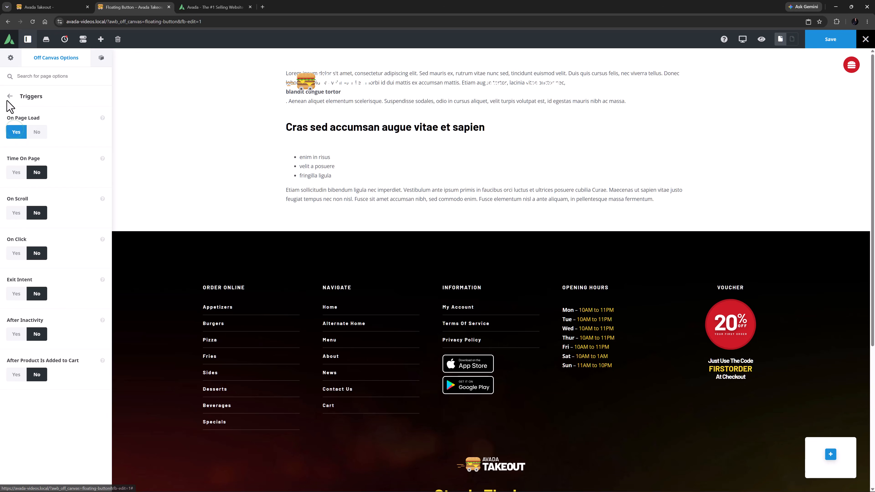
{"action": "left_click", "coordinate": [10, 98]}
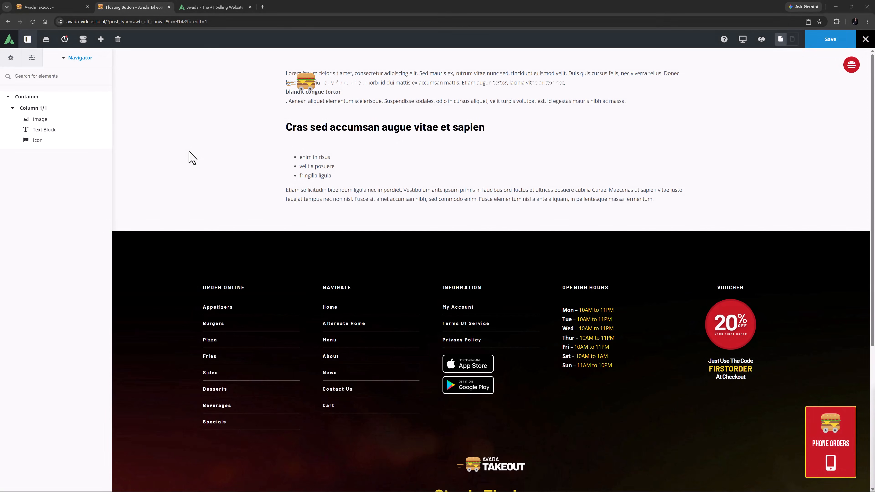
{"action": "left_click", "coordinate": [78, 108]}
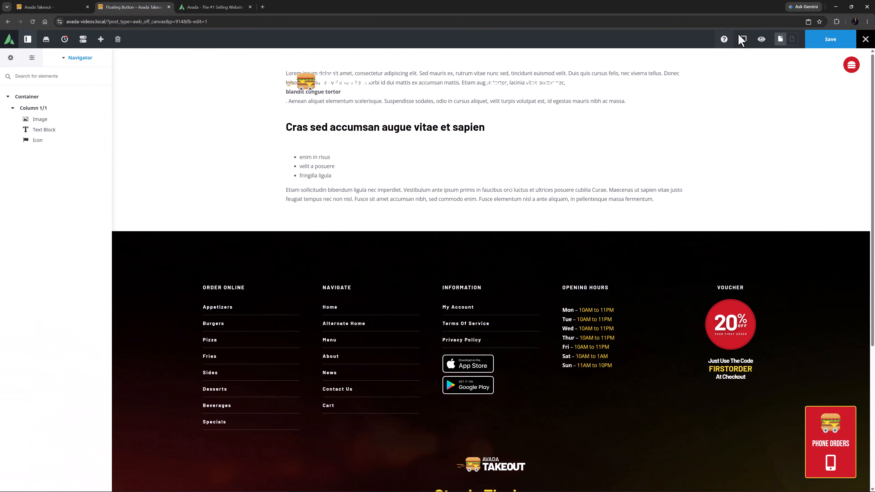
- Check the floating button in the tablet responsive view, and switch the editor to the mobile view
{"action": "mouse_move", "coordinate": [742, 39]}
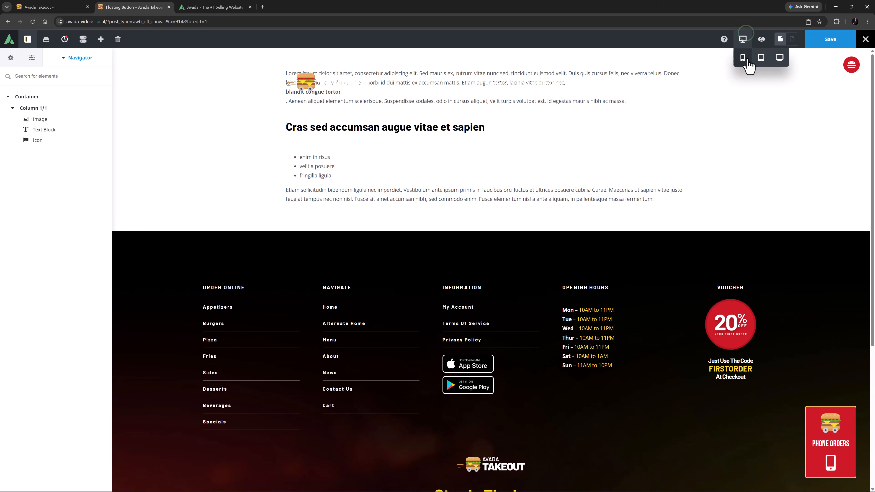
{"action": "left_click", "coordinate": [760, 66]}
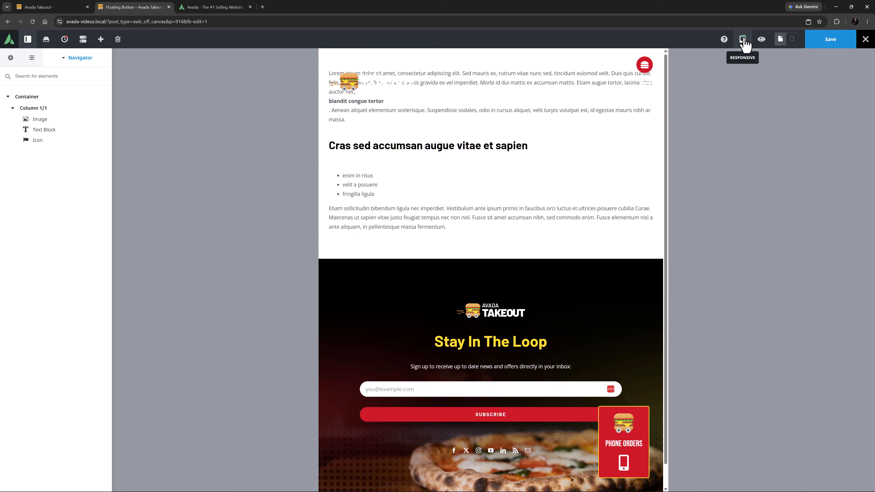
{"action": "mouse_move", "coordinate": [743, 43]}
{"action": "left_click", "coordinate": [747, 59]}
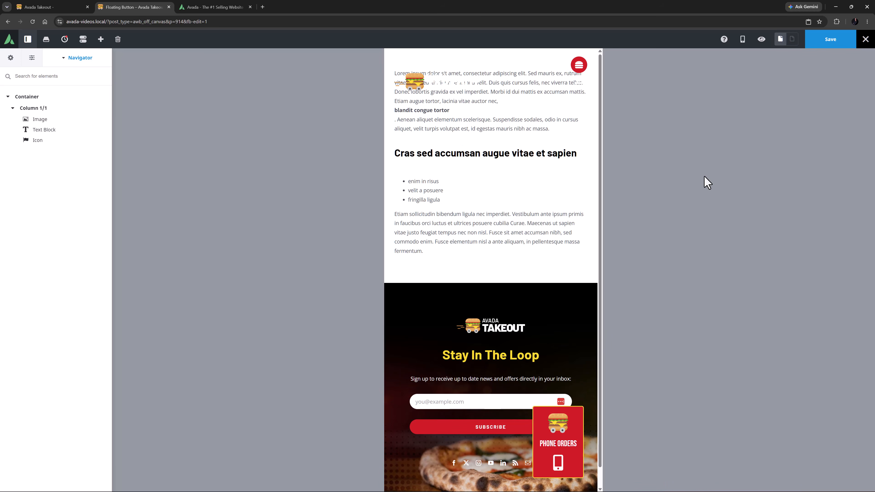
- Set the off canvas's horizontal position to Center for mobile in its General options
{"action": "left_click", "coordinate": [34, 57]}
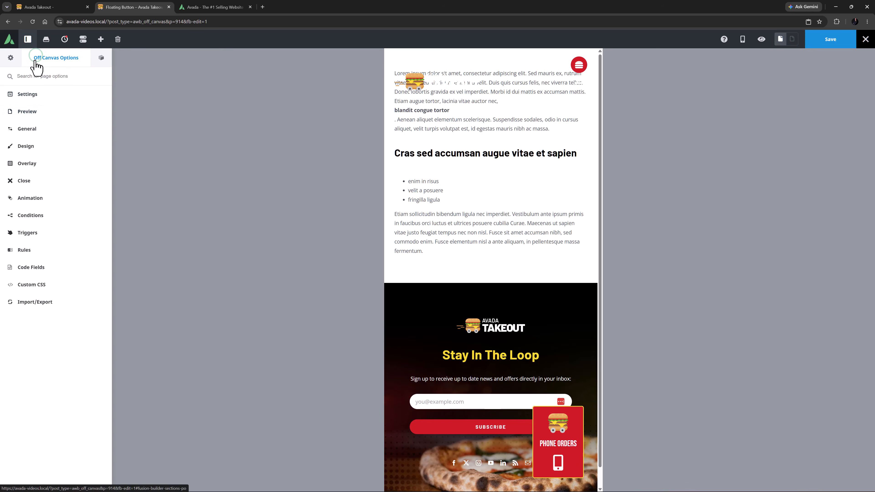
{"action": "left_click", "coordinate": [20, 131]}
{"action": "left_click", "coordinate": [60, 260]}
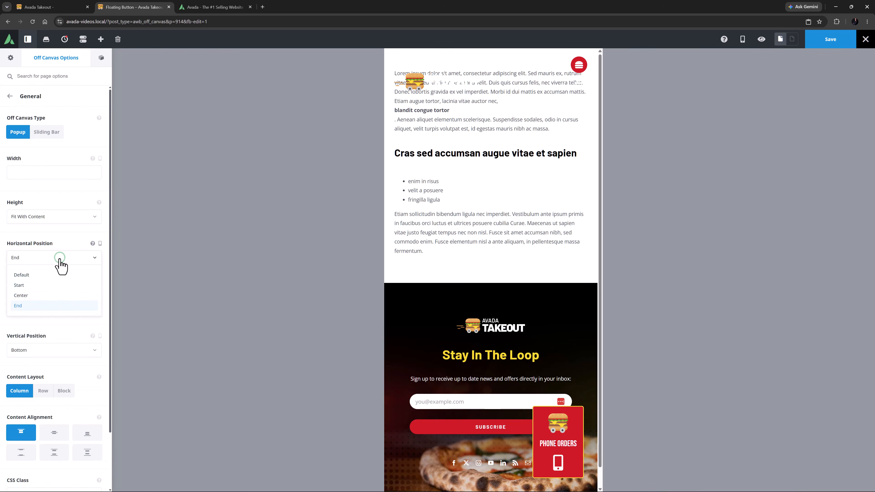
{"action": "left_click", "coordinate": [59, 292]}
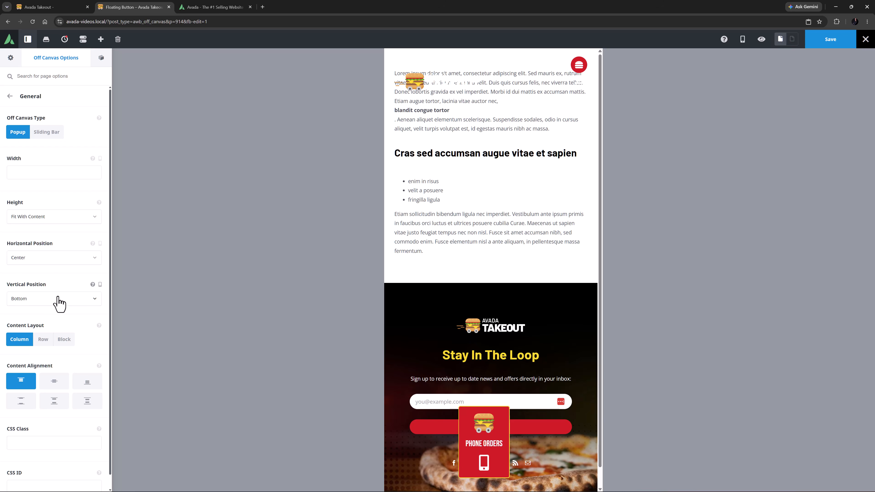
- Set the off canvas's left margin to 40px in its Design options
{"action": "left_click", "coordinate": [10, 97]}
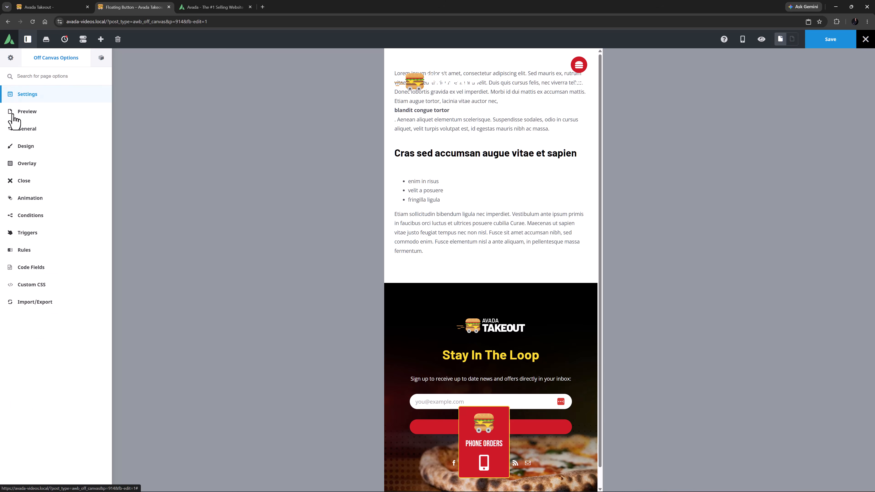
{"action": "left_click", "coordinate": [21, 146]}
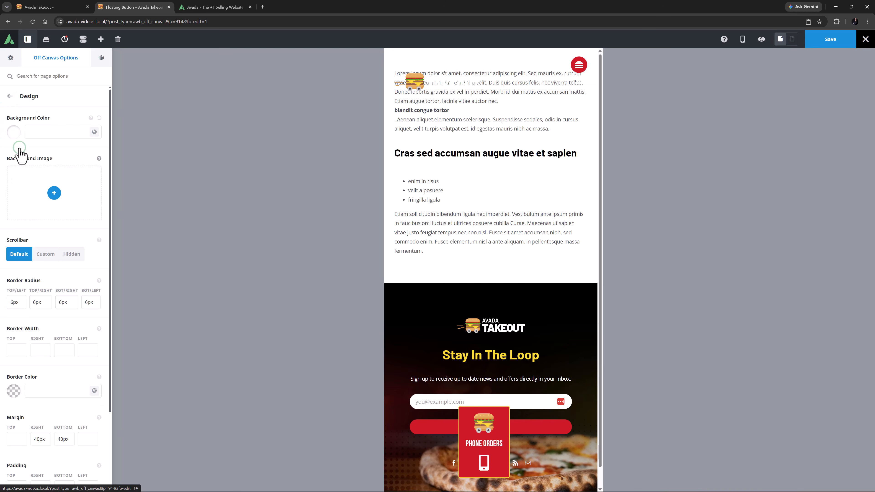
{"action": "left_click", "coordinate": [87, 441]}
{"action": "type", "text": "40px"}
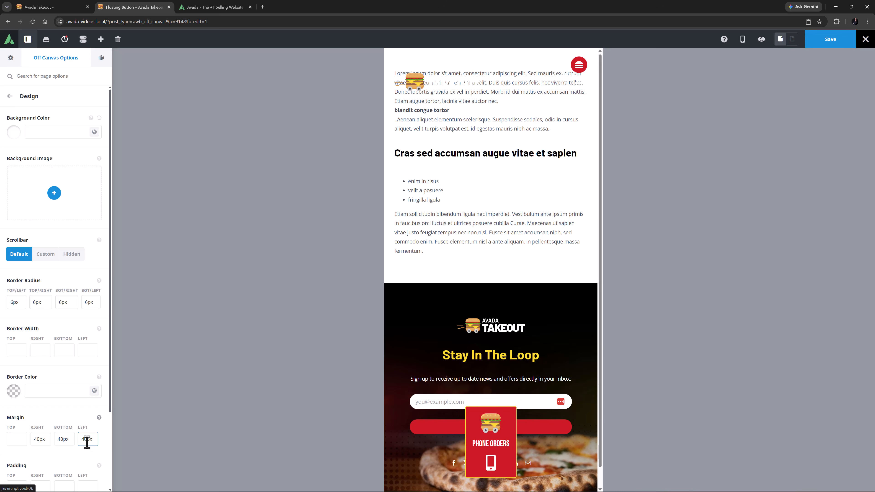
{"action": "key", "text": "Tab"}
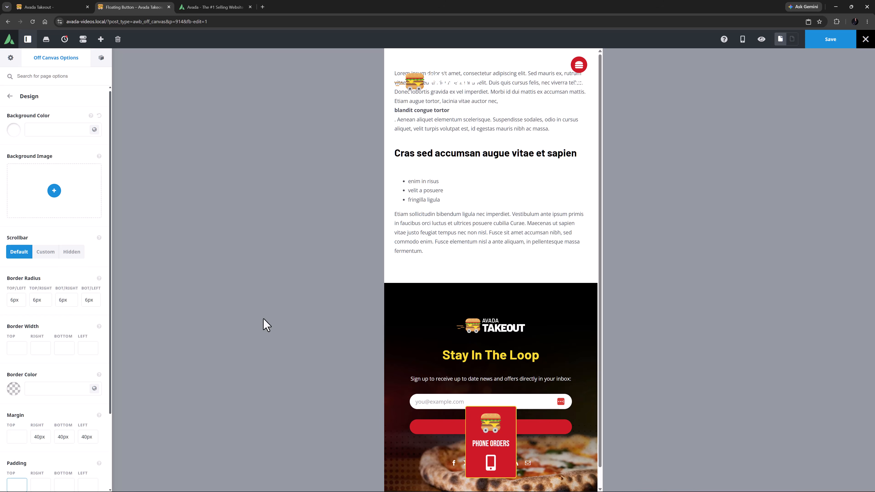
- Return the editor to the desktop responsive view and save the off canvas
{"action": "left_click", "coordinate": [743, 39]}
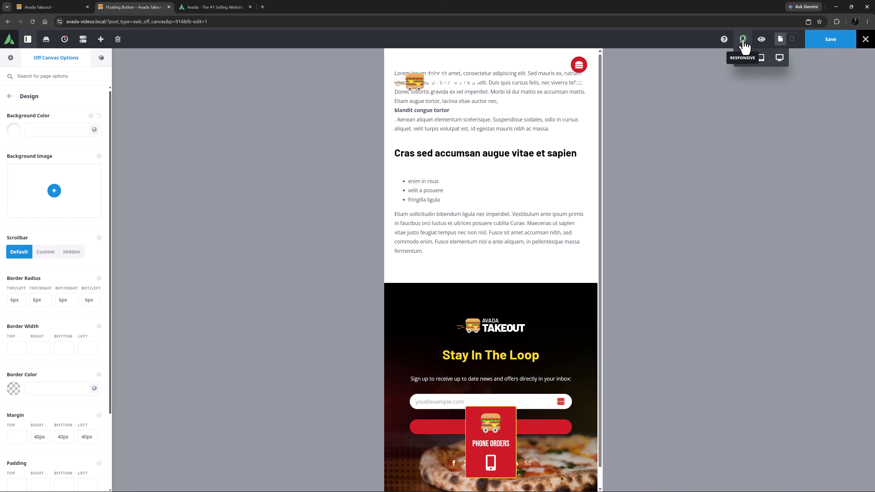
{"action": "left_click", "coordinate": [779, 57]}
{"action": "left_click", "coordinate": [827, 44]}
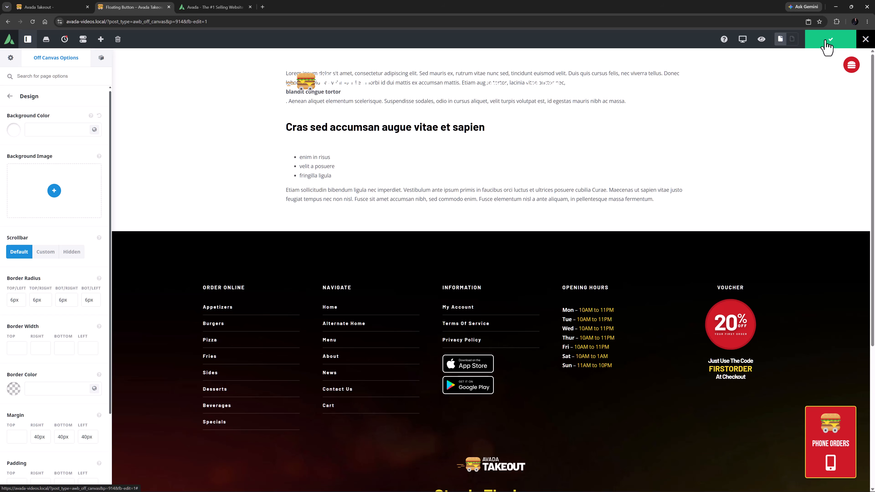
- Open the Order Online page on the live site and examine the floating button while moving through the menu
{"action": "left_click", "coordinate": [58, 7]}
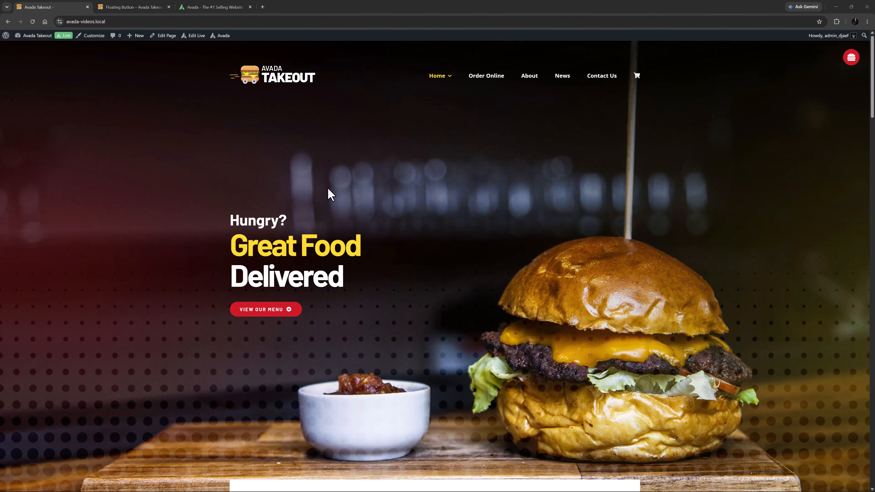
{"action": "left_click", "coordinate": [489, 78]}
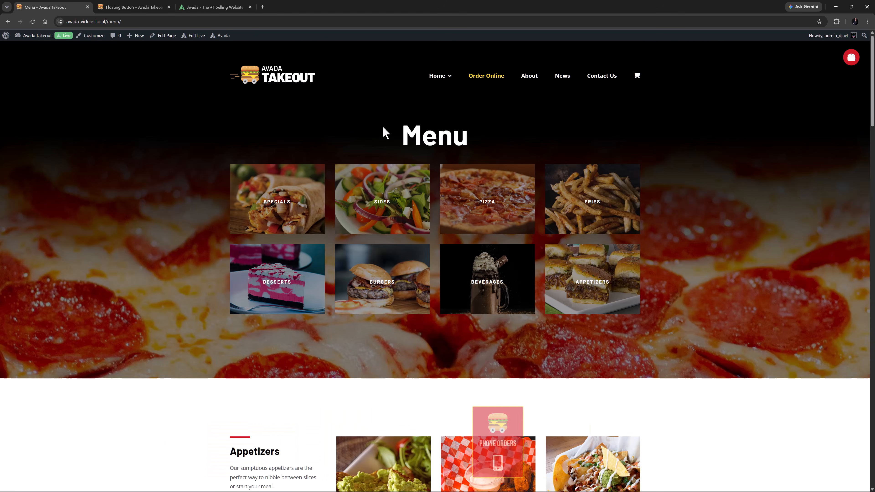
{"action": "scroll", "coordinate": [381, 140], "scroll_direction": "down", "scroll_amount": 1}
{"action": "scroll", "coordinate": [383, 171], "scroll_direction": "down", "scroll_amount": 12}
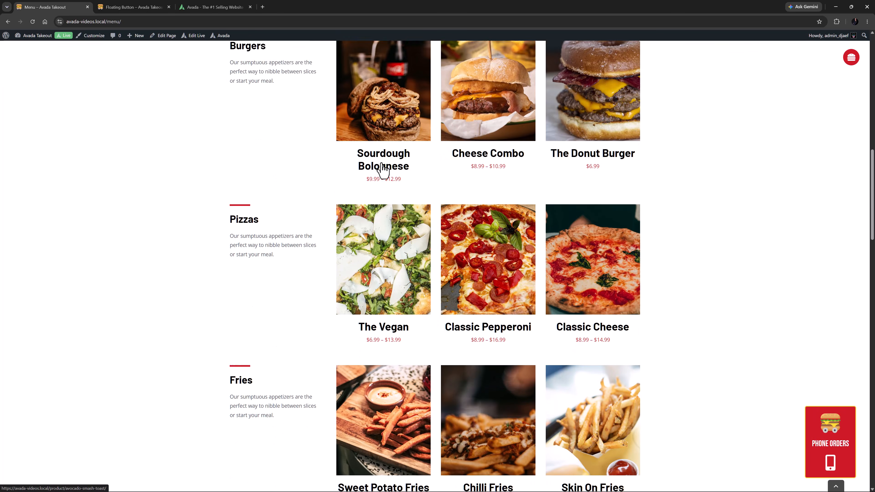
{"action": "scroll", "coordinate": [383, 170], "scroll_direction": "up", "scroll_amount": 12}
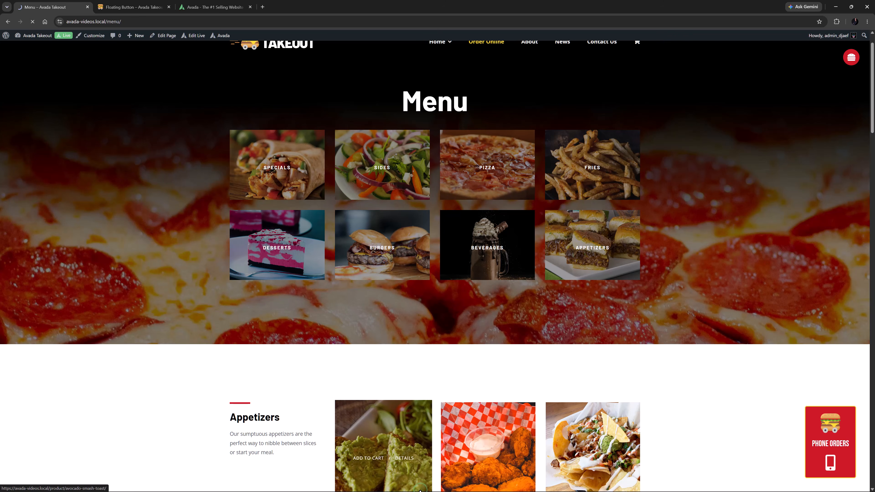
- Open the Avocado Smash Toast product page and test the floating button's phone link, cancelling the app launch
{"action": "left_click", "coordinate": [420, 488]}
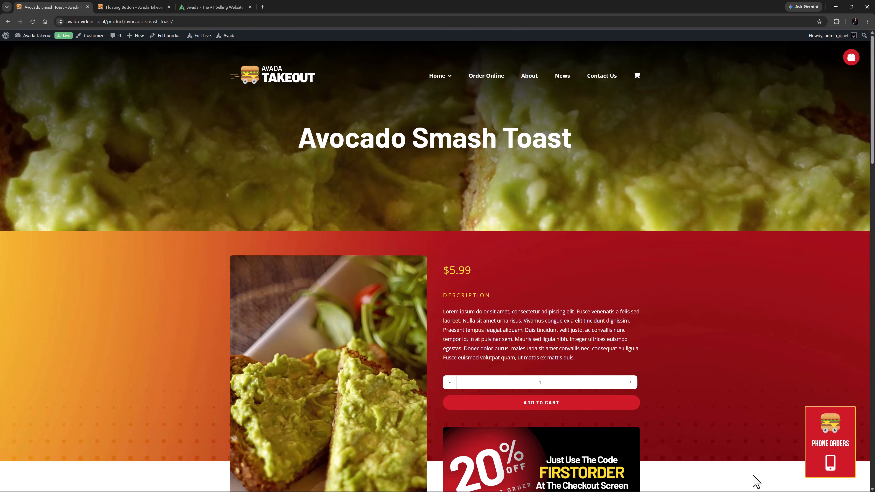
{"action": "left_click", "coordinate": [821, 455]}
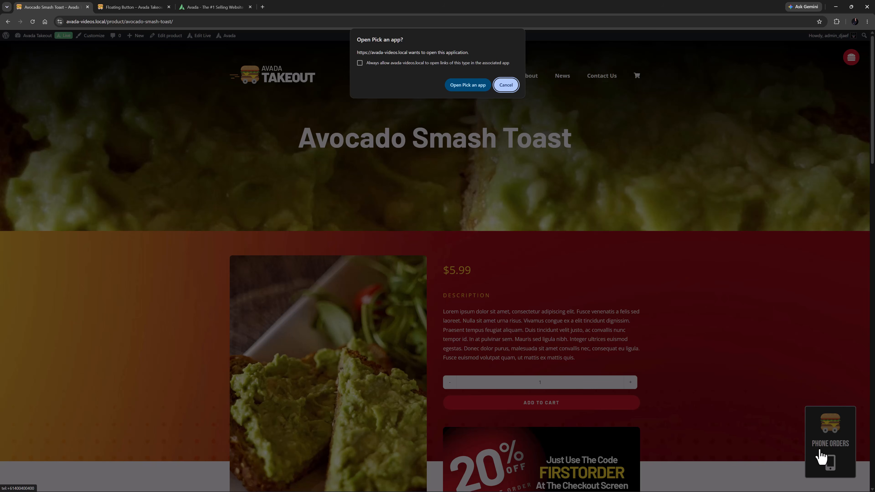
{"action": "left_click", "coordinate": [505, 85]}
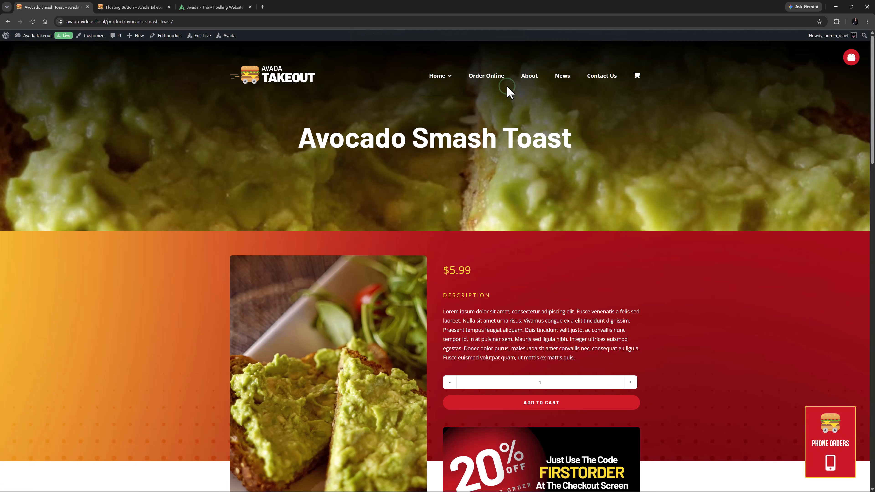